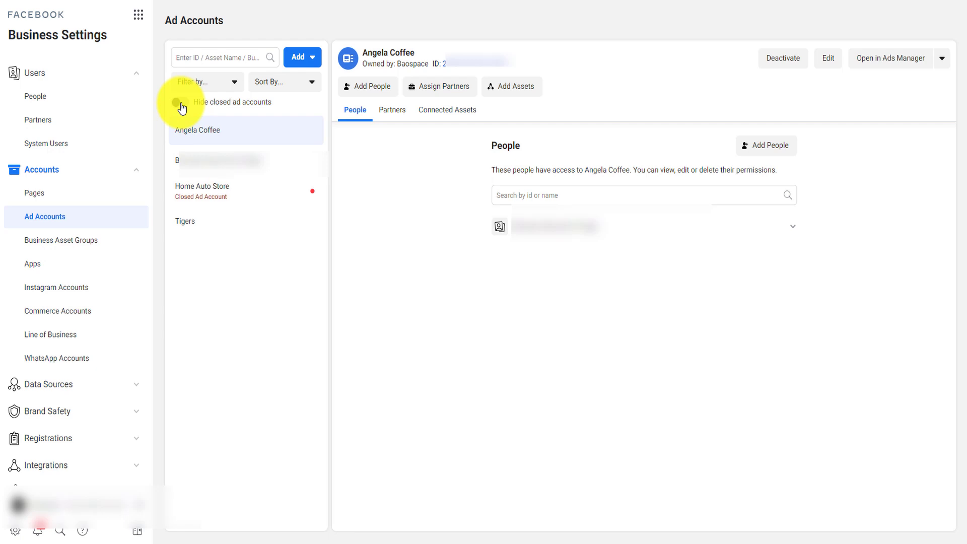
# Hide the closed ad accounts in the ad accounts list, and show them again
pyautogui.click(183, 103)
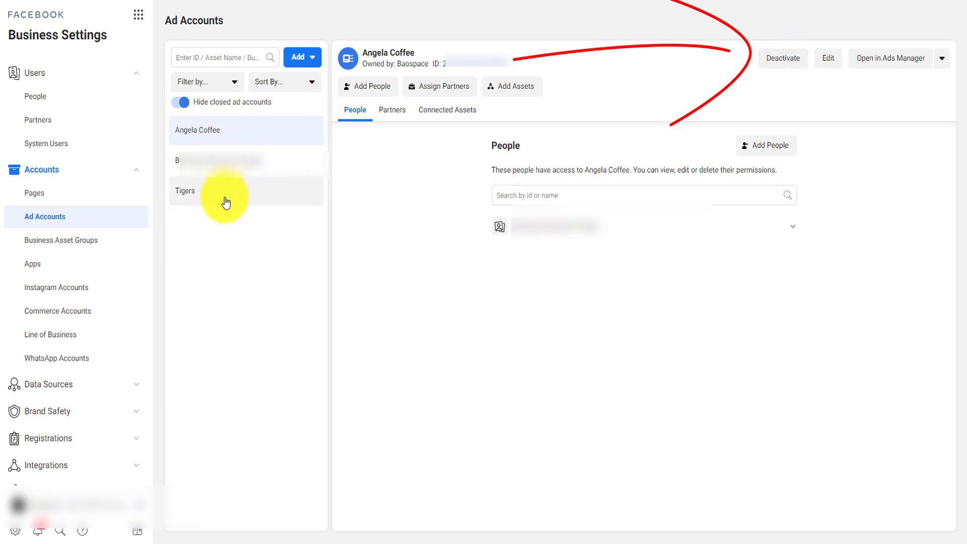
pyautogui.click(185, 105)
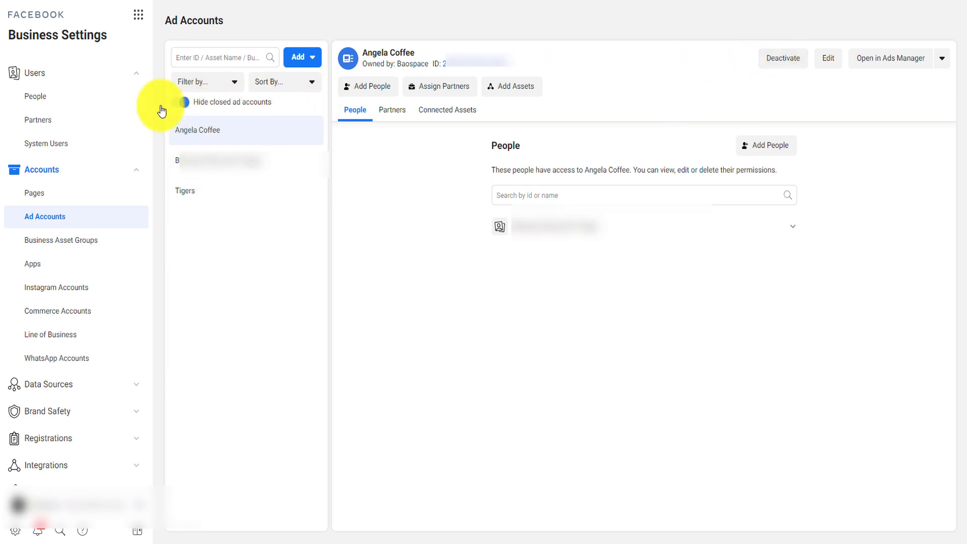
pyautogui.click(195, 112)
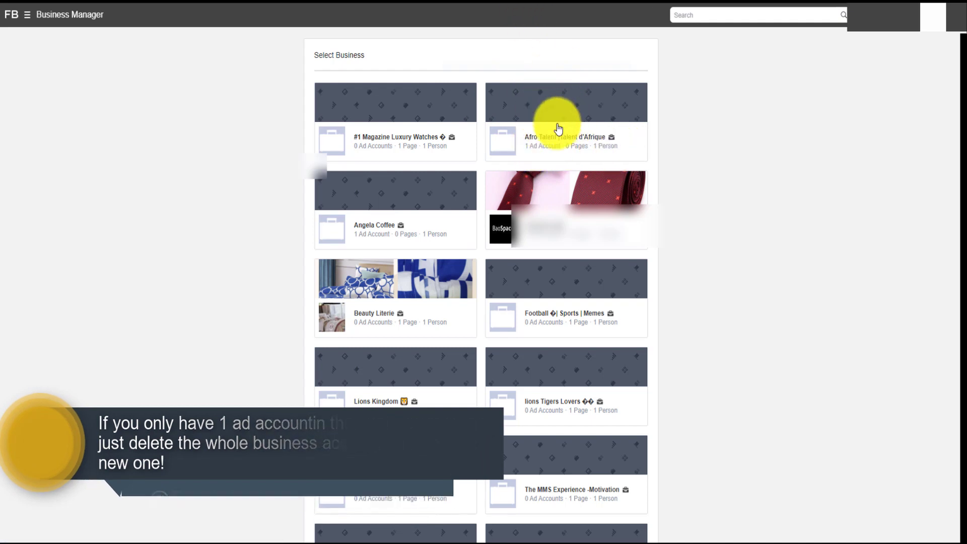
# Open the Afro Talent |Talent d'Afrique business and check its disabled ad account in Business Settings
pyautogui.click(542, 145)
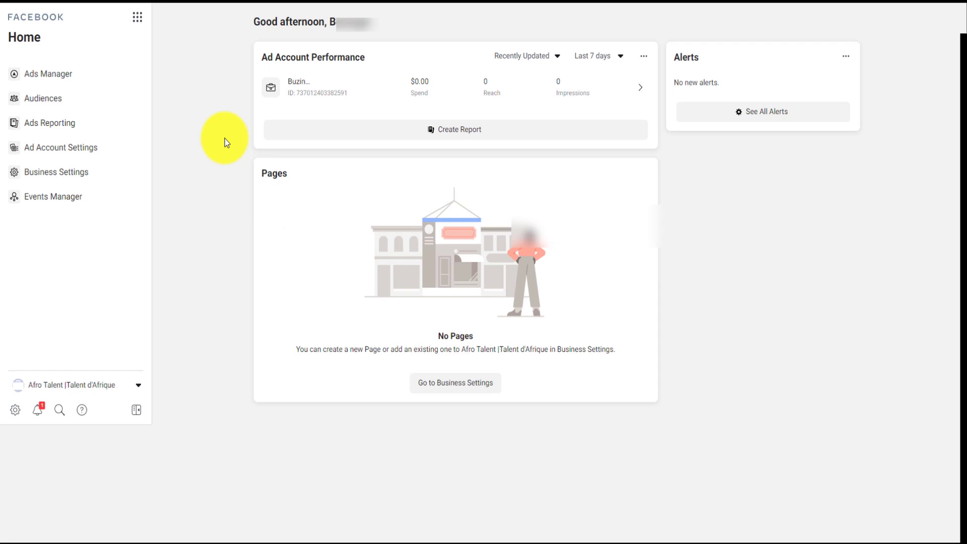
pyautogui.click(140, 23)
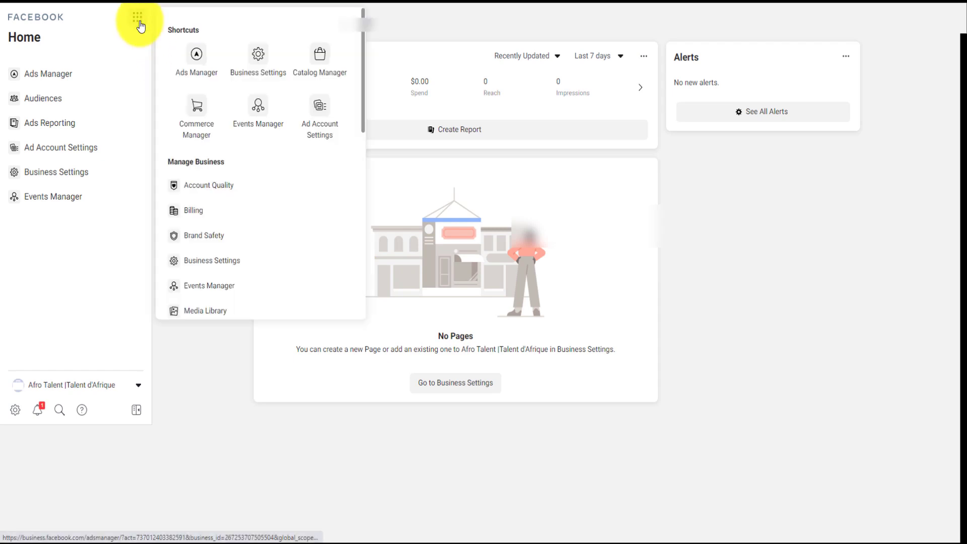
pyautogui.click(253, 53)
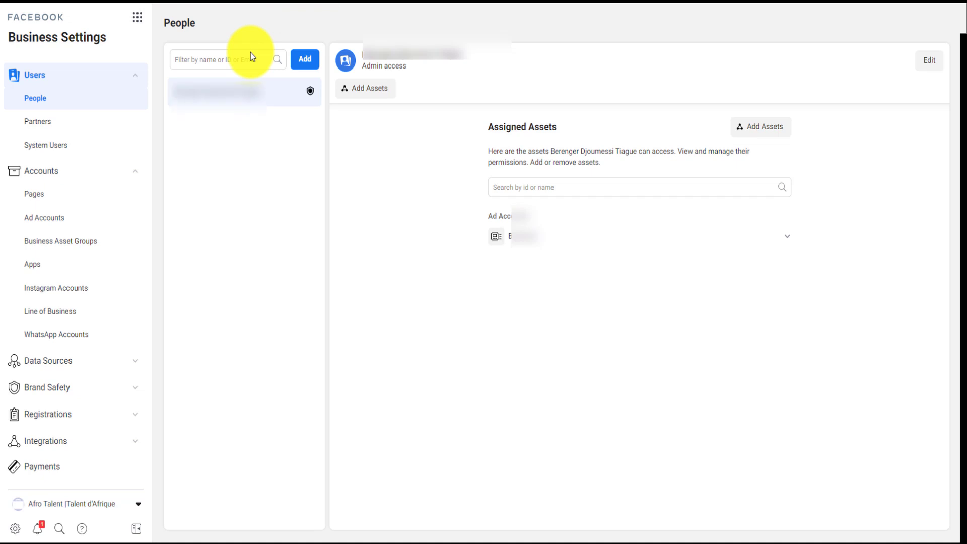
pyautogui.click(60, 220)
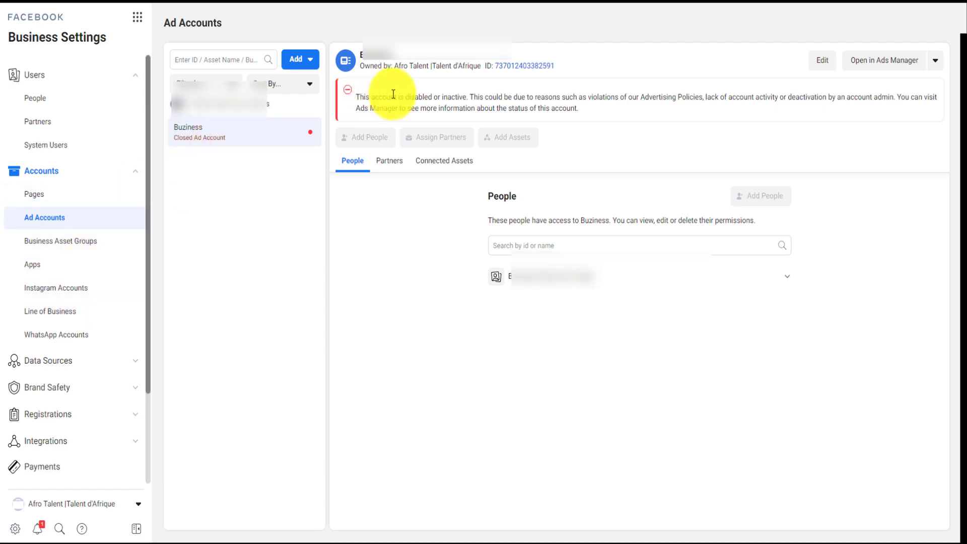
pyautogui.moveTo(467, 97); pyautogui.dragTo(355, 105)
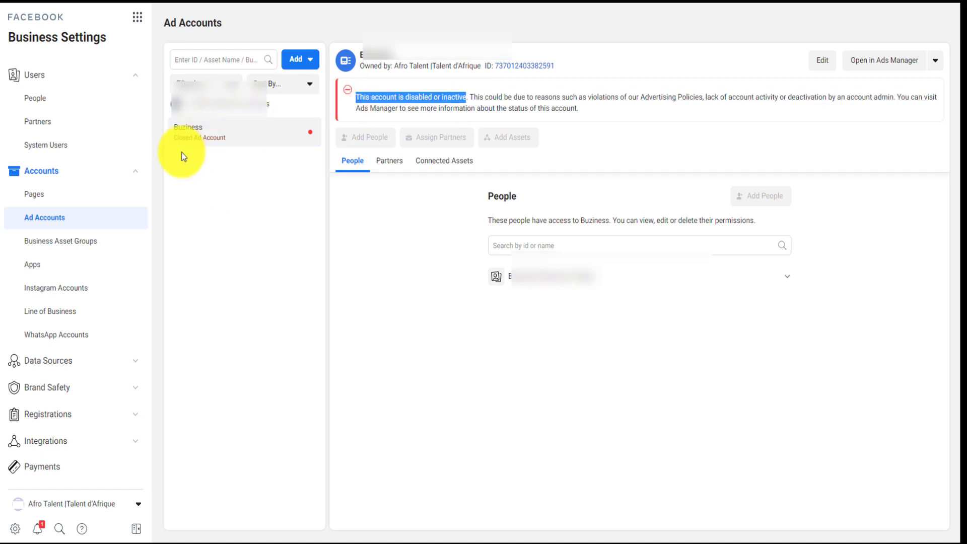
# Open the business information of Afro Talent |Talent d'Afrique and start permanently deleting the business
pyautogui.scroll(-3, 76, 398)
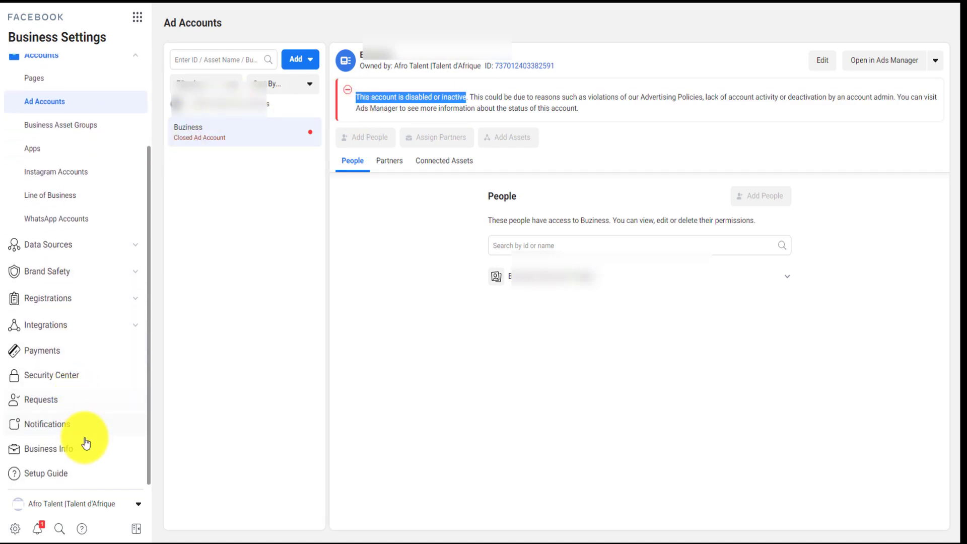
pyautogui.click(56, 452)
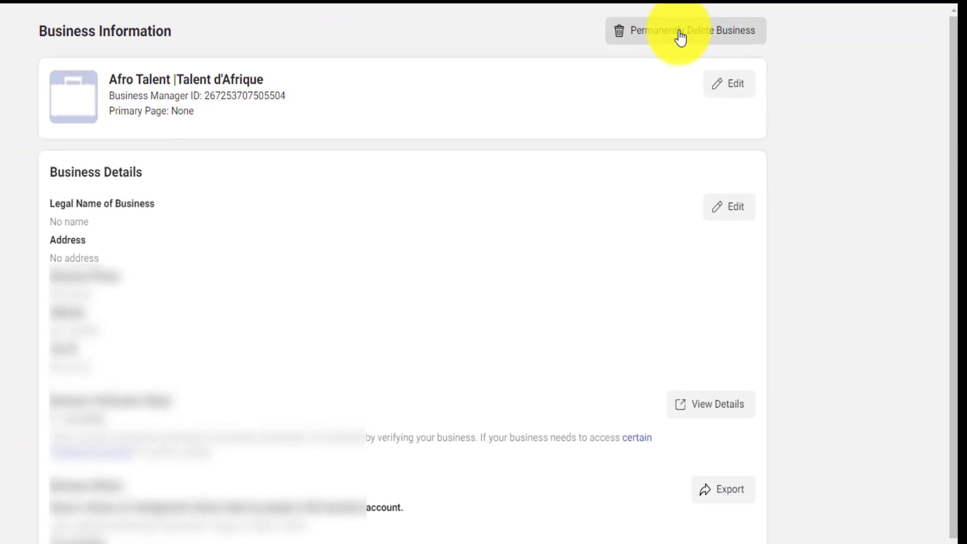
pyautogui.click(680, 35)
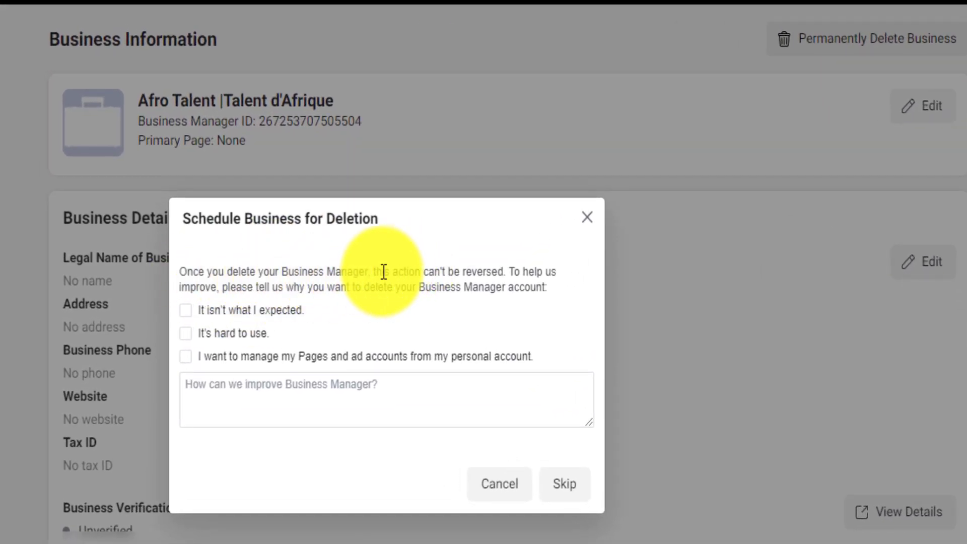
# Give "It's hard to use." as the reason for the deletion, leave the comment empty and continue
pyautogui.moveTo(374, 272); pyautogui.dragTo(498, 272)
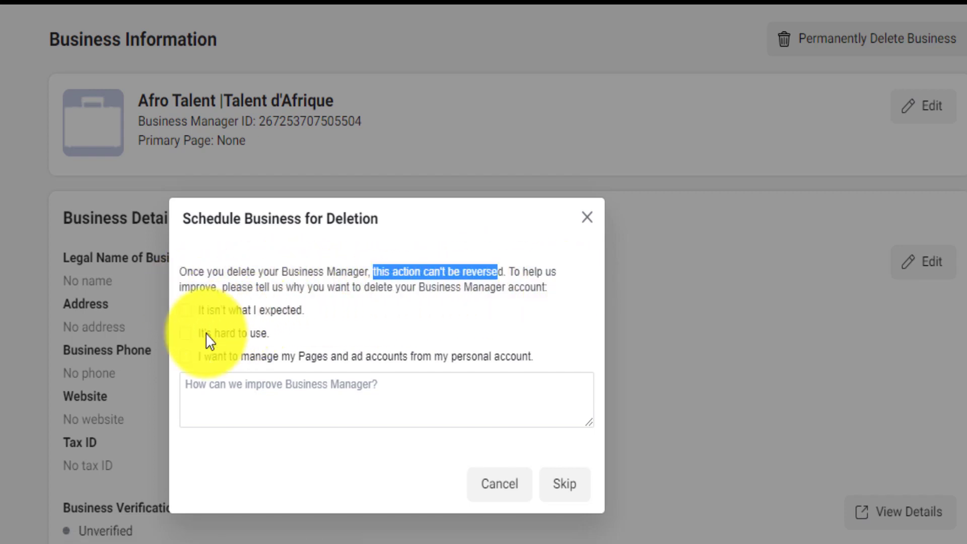
pyautogui.click(185, 335)
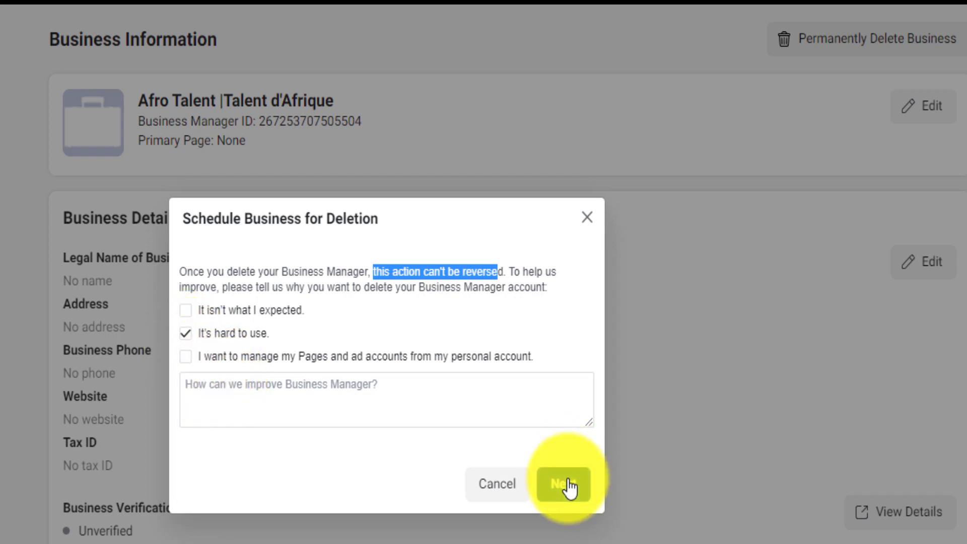
pyautogui.click(293, 387)
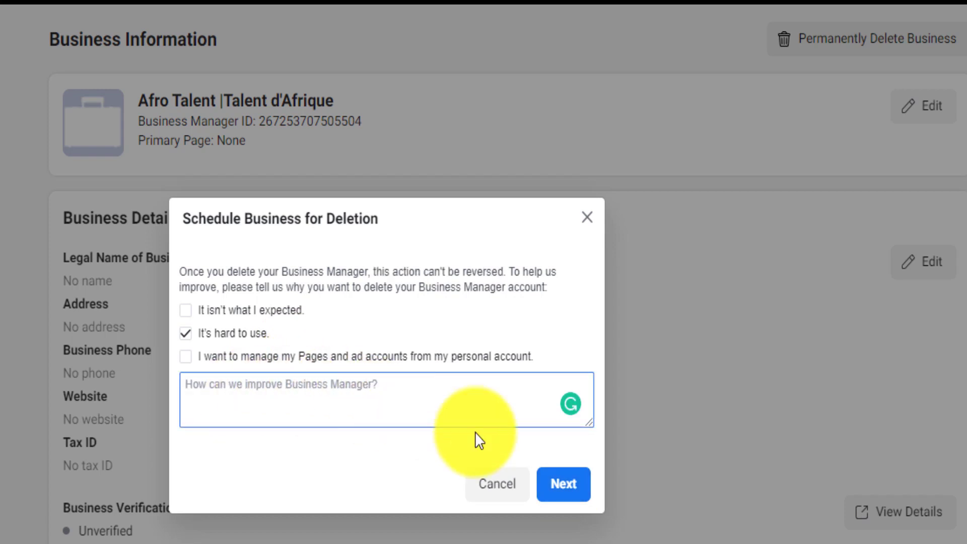
pyautogui.click(571, 492)
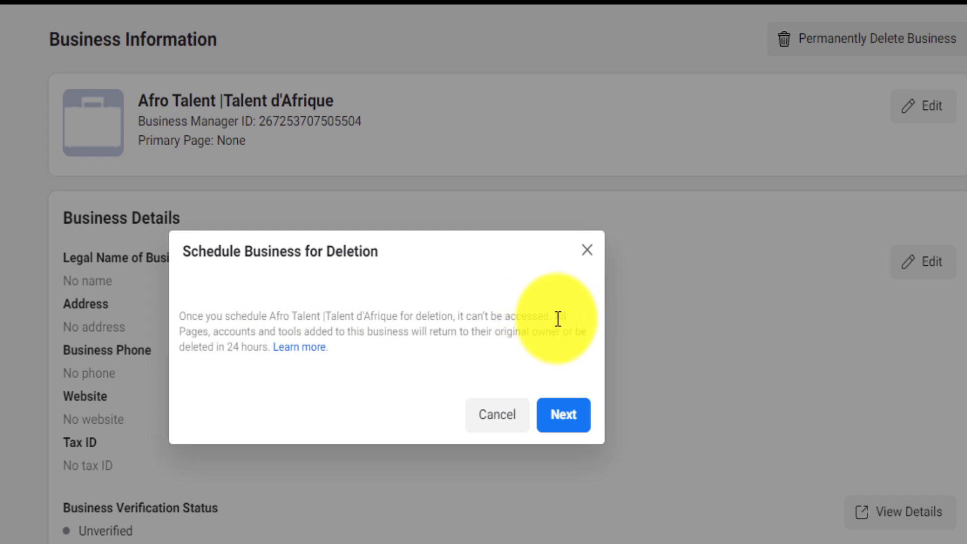
# Review the deletion notice, re-enter the account password and finish scheduling the business for deletion
pyautogui.moveTo(565, 318); pyautogui.dragTo(260, 332)
pyautogui.moveTo(283, 334); pyautogui.dragTo(277, 353)
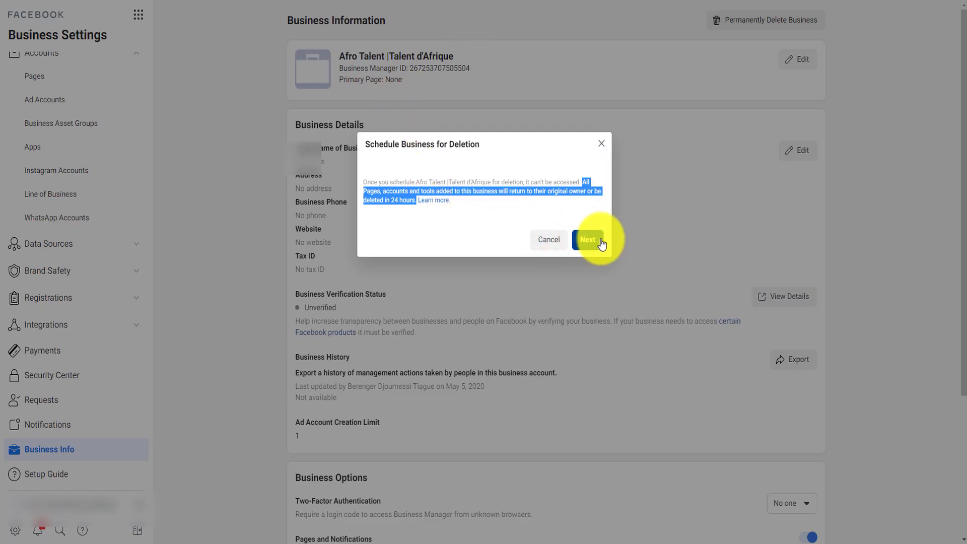
pyautogui.click(600, 240)
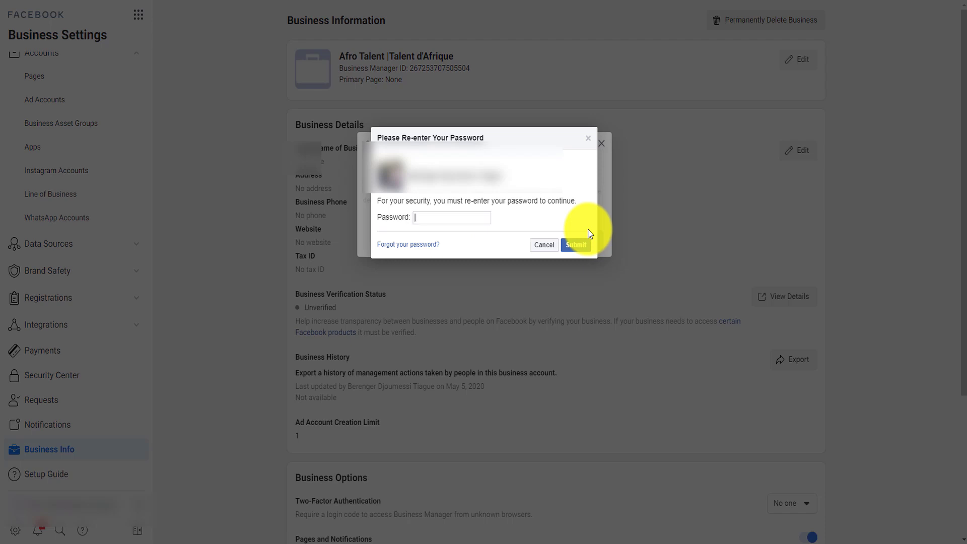
pyautogui.press('Return')
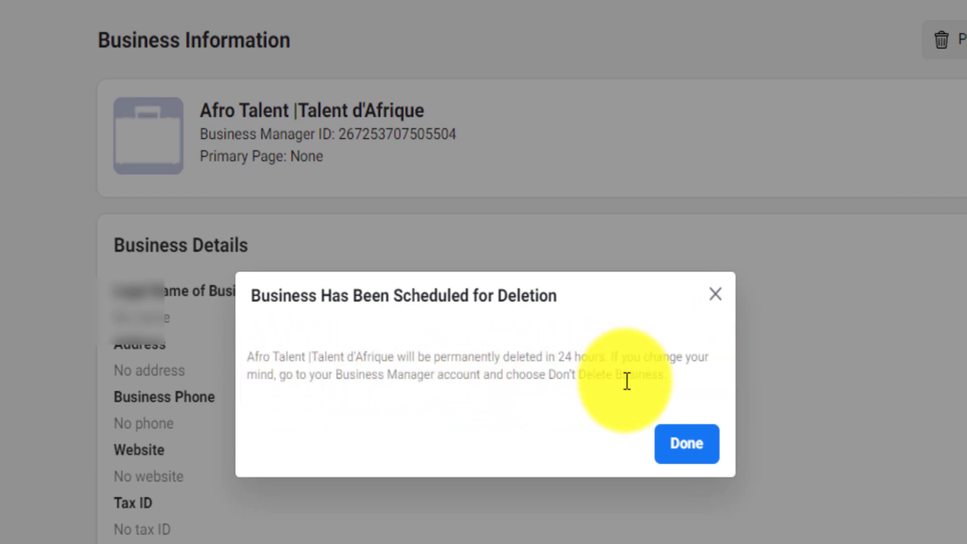
pyautogui.click(686, 456)
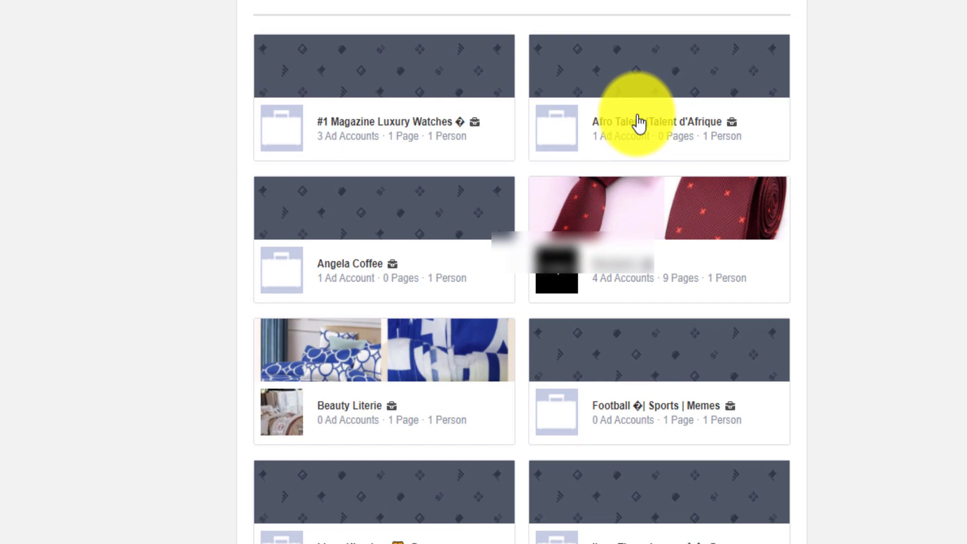
pyautogui.click(638, 122)
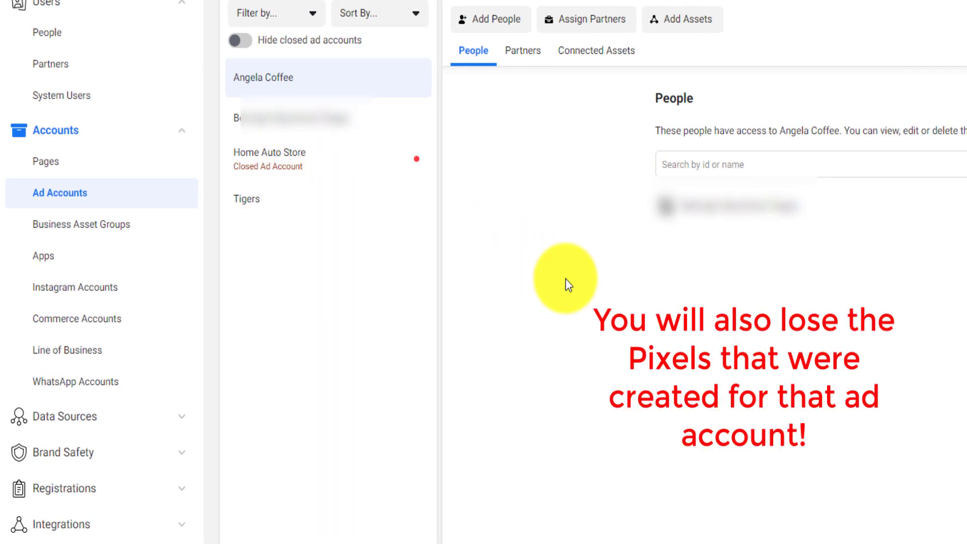
pyautogui.scroll(-3, 161, 381)
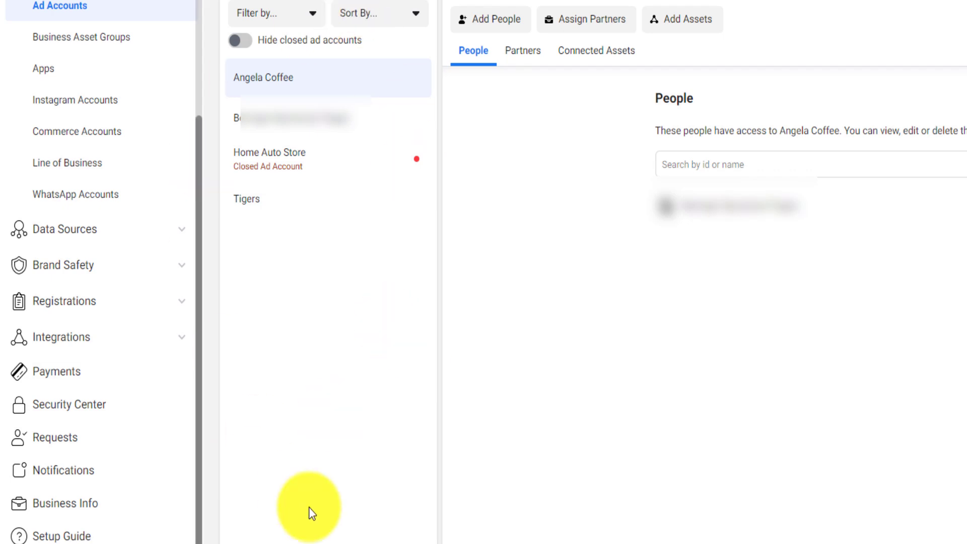
pyautogui.click(267, 92)
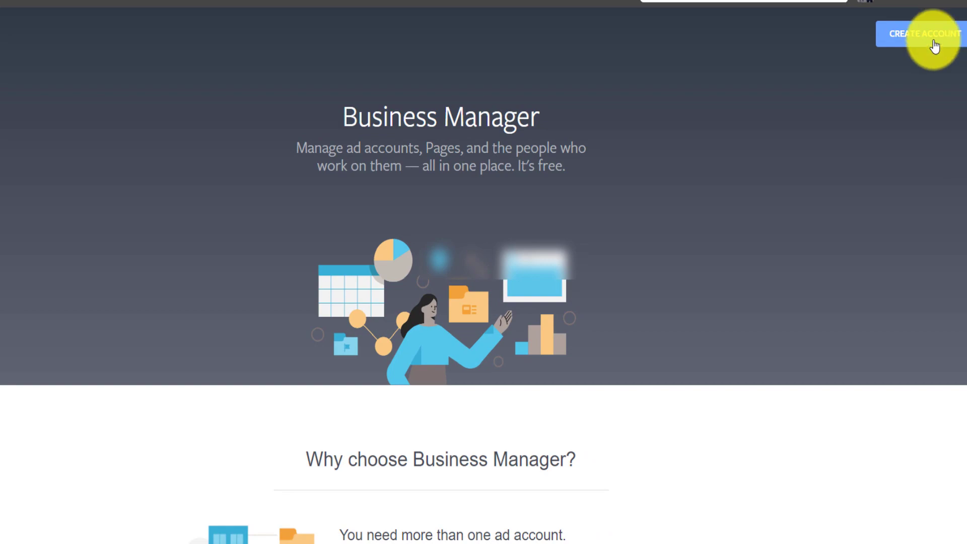
# Open the form for creating a Business Manager account, and close it without filling it in
pyautogui.click(935, 47)
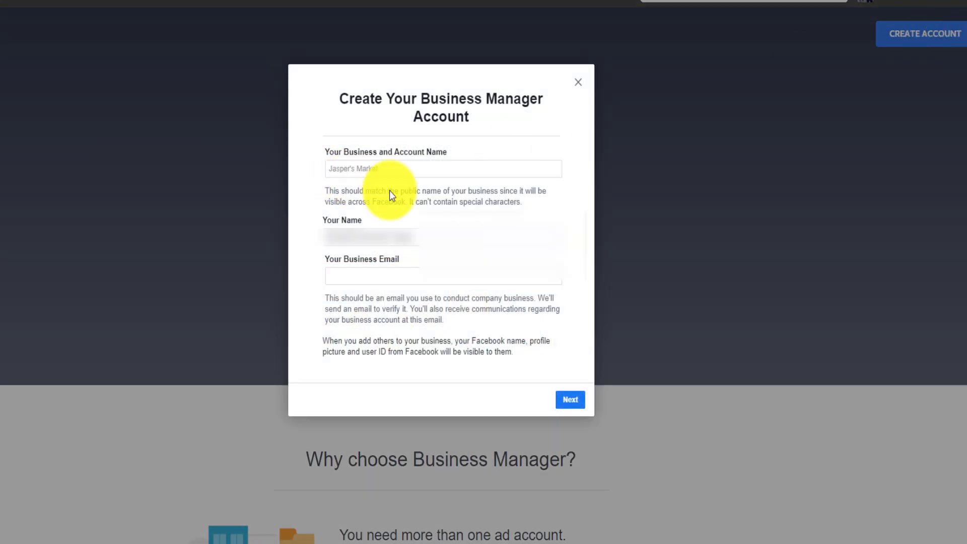
pyautogui.click(578, 83)
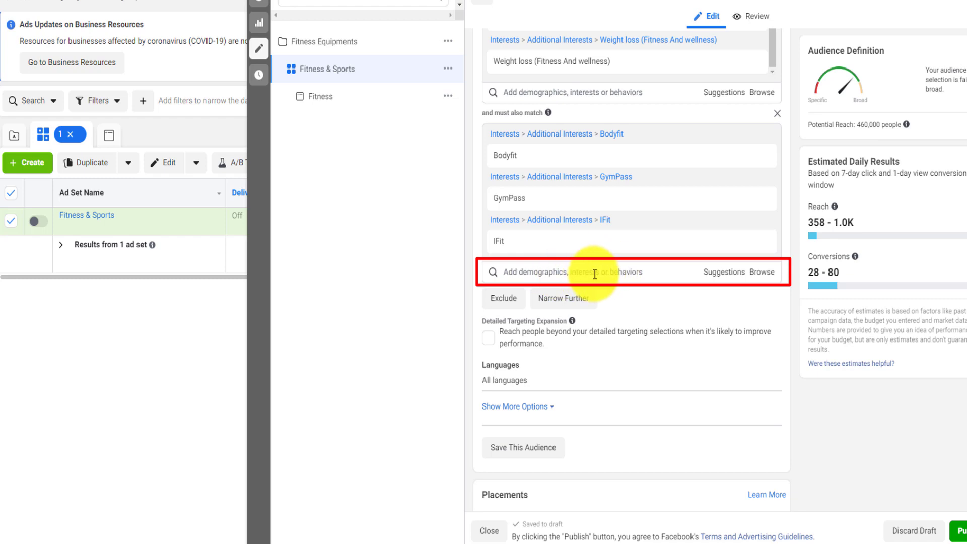
# Search the Fitness & Sports ad set's detailed targeting for "fitness" and view the details of the Physical fitness interest
pyautogui.click(567, 272)
pyautogui.write('fitness')
pyautogui.doubleClick(524, 274)
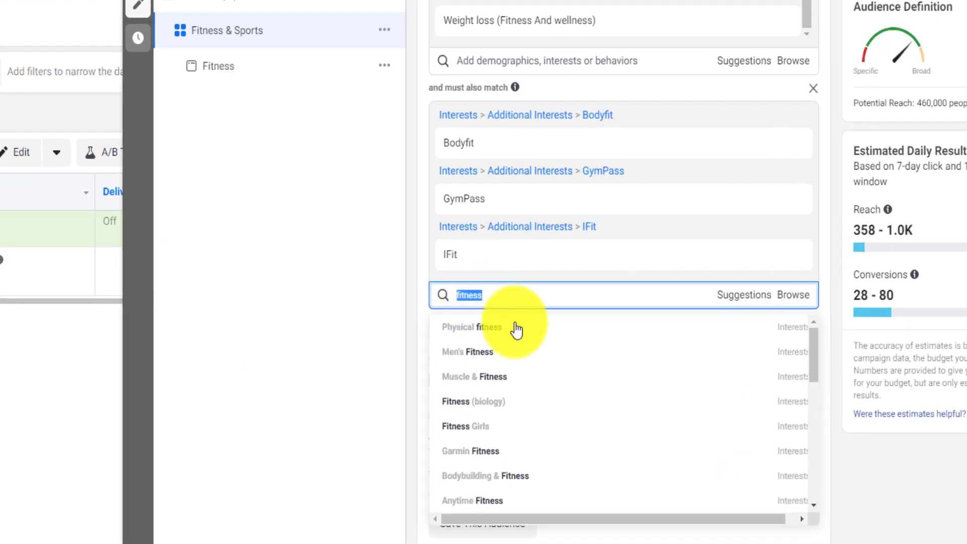
pyautogui.moveTo(621, 337)
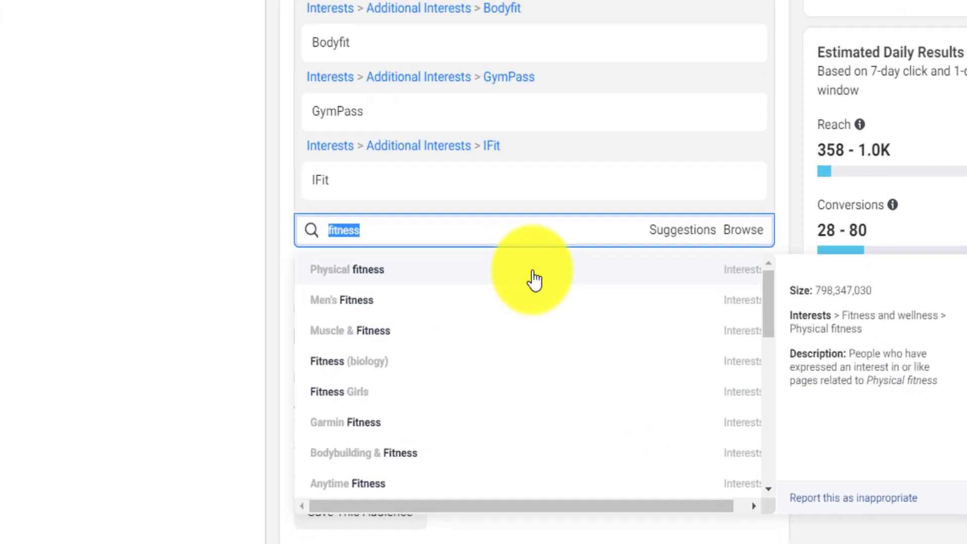
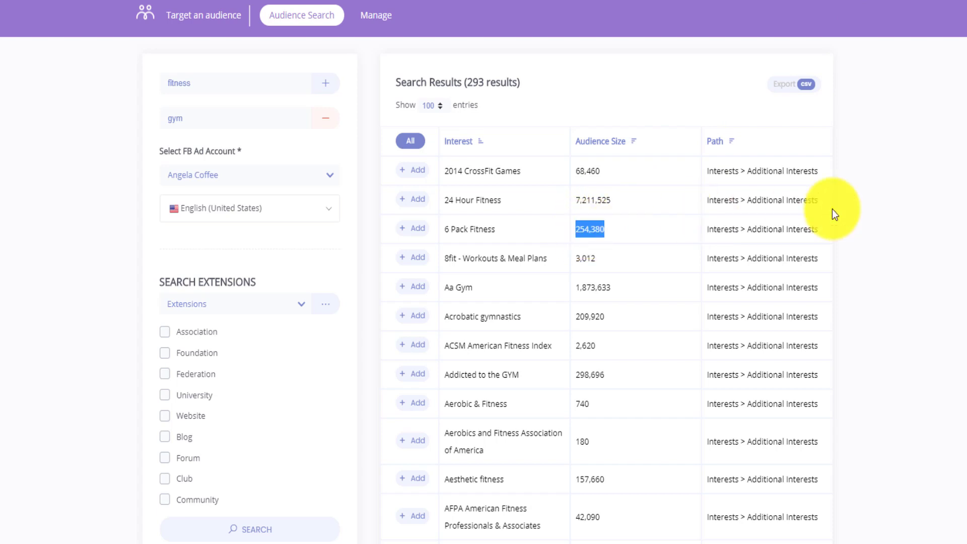
# In ConnectExplore, examine the BeFit and Bodyfit interests in the search results, including Bodyfit's audience size
pyautogui.scroll(-10, 611, 460)
pyautogui.doubleClick(453, 230)
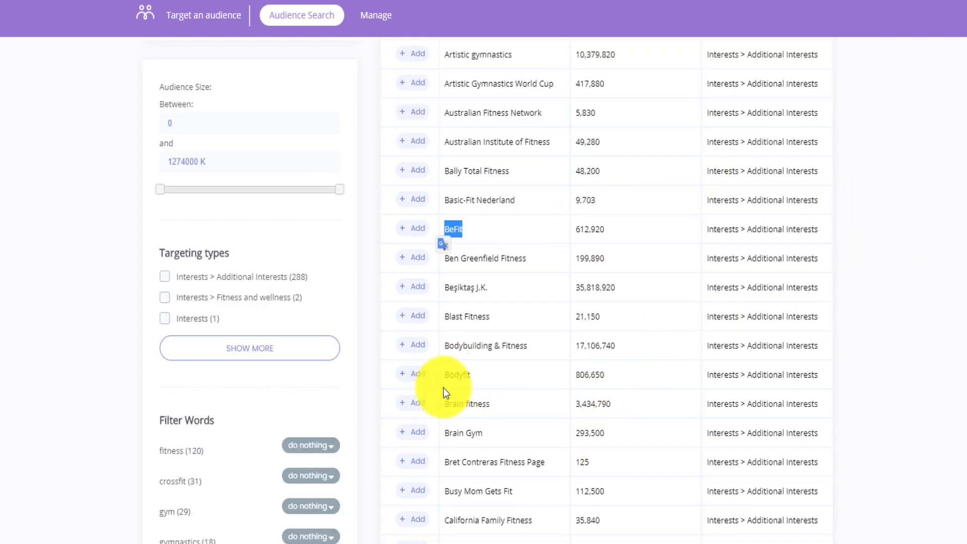
pyautogui.doubleClick(465, 375)
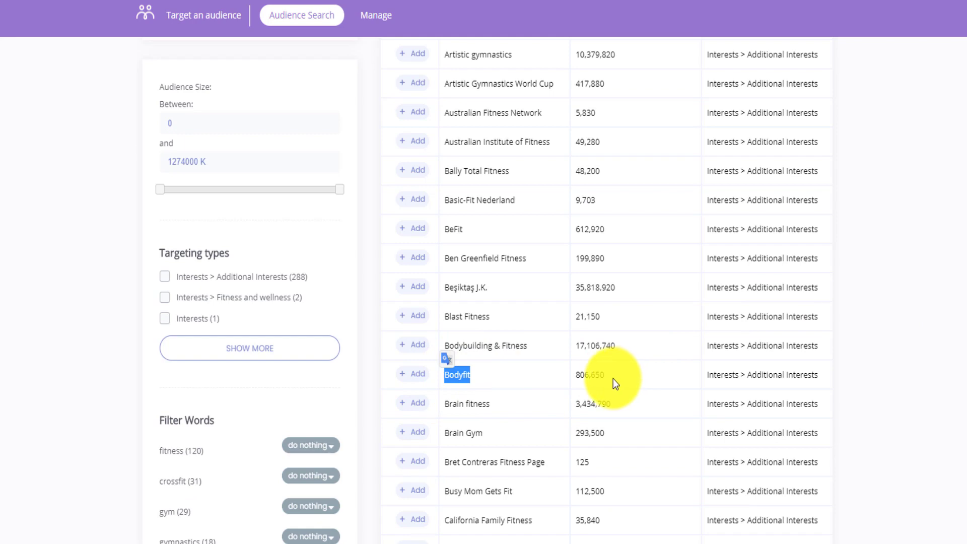
pyautogui.moveTo(613, 379); pyautogui.dragTo(580, 377)
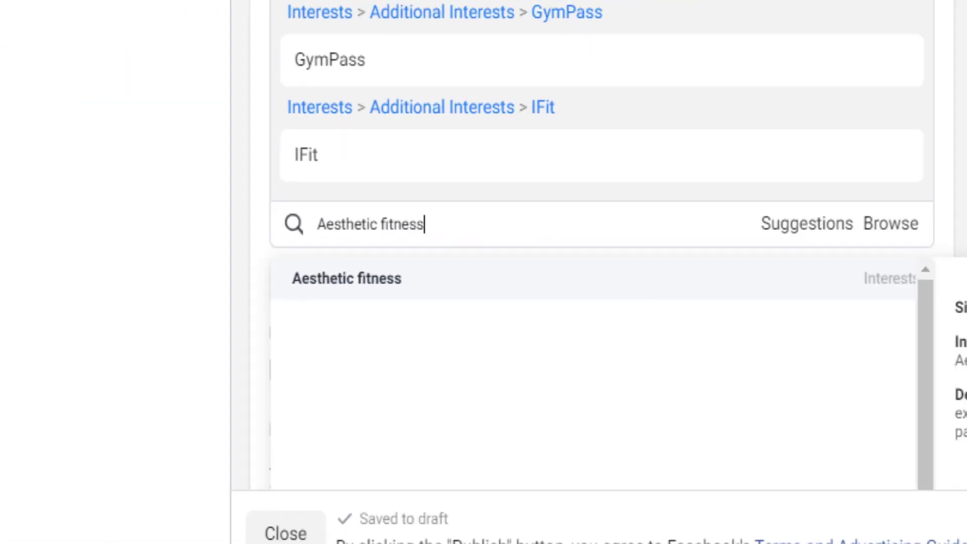
# In Ads Manager, replace the Aesthetic fitness query in the detailed targeting search with "bodyfit"
pyautogui.tripleClick(273, 214)
pyautogui.moveTo(290, 216); pyautogui.dragTo(214, 209)
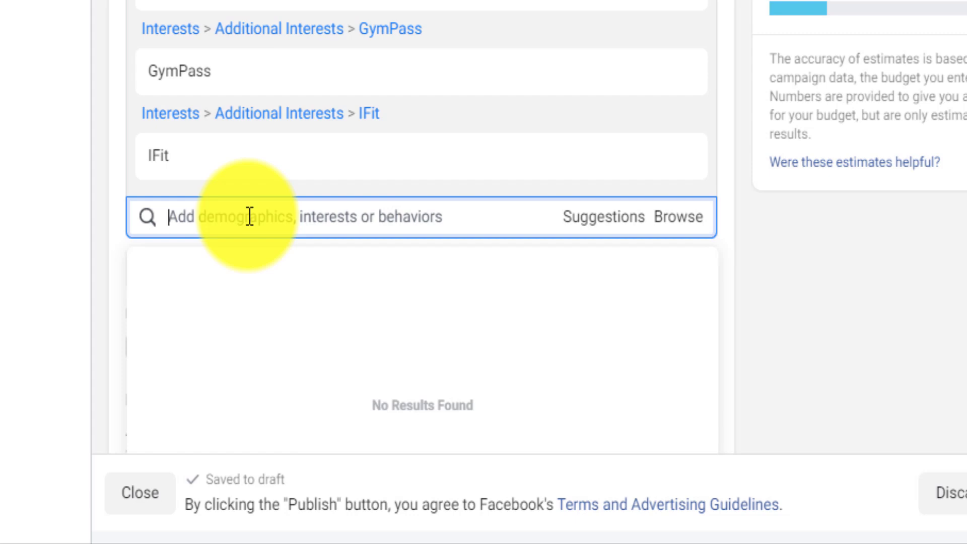
pyautogui.write('bodyf')
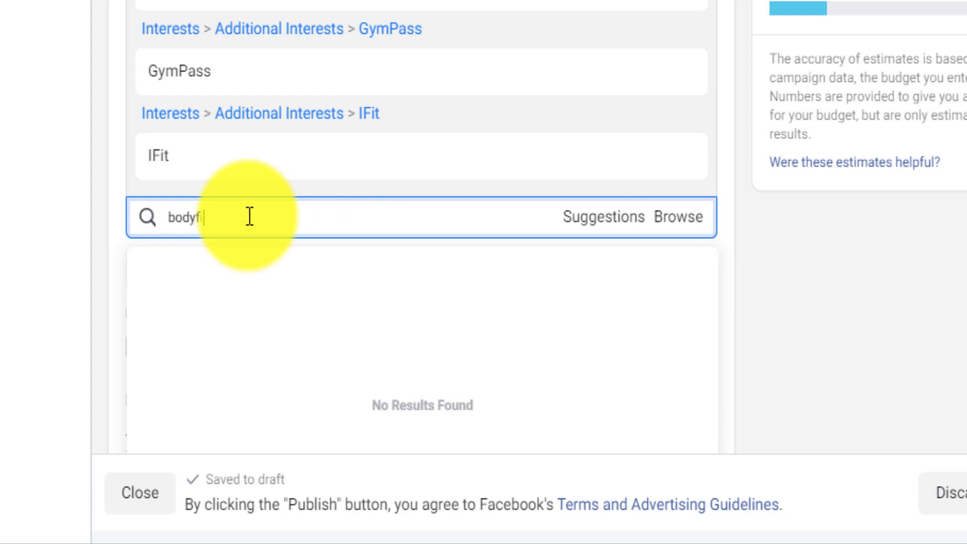
pyautogui.write('it')
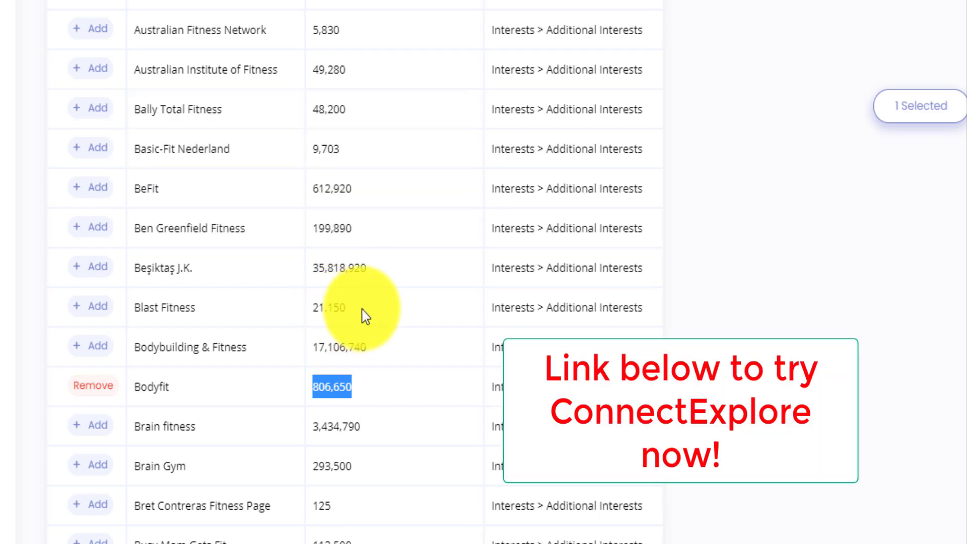
# Dismiss the bodyfit search in the detailed targeting and begin a new interest search with "f"
pyautogui.scroll(-9, 346, 151)
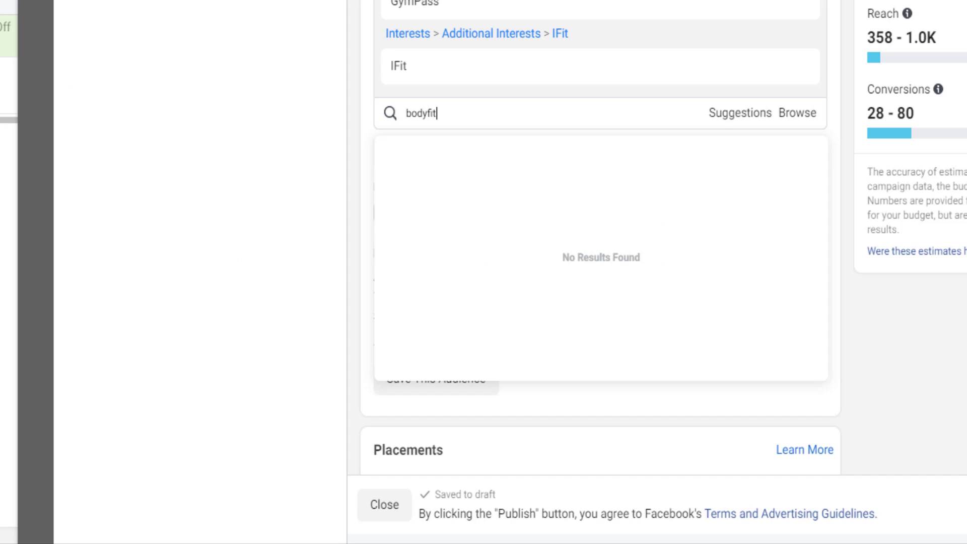
pyautogui.click(913, 409)
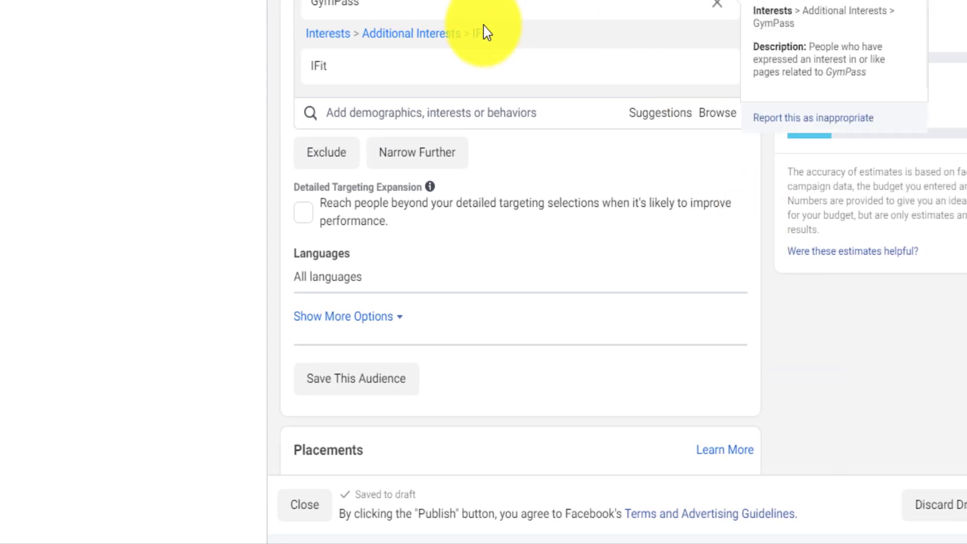
pyautogui.click(475, 112)
pyautogui.write('f')
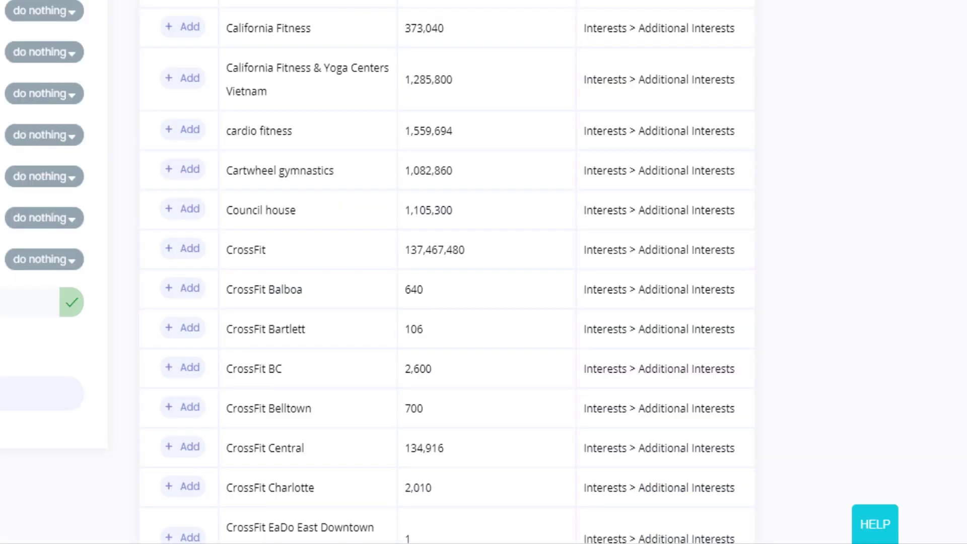
# In ConnectExplore, examine the California Fitness audience size and the total number of search results
pyautogui.moveTo(446, 29); pyautogui.dragTo(407, 33)
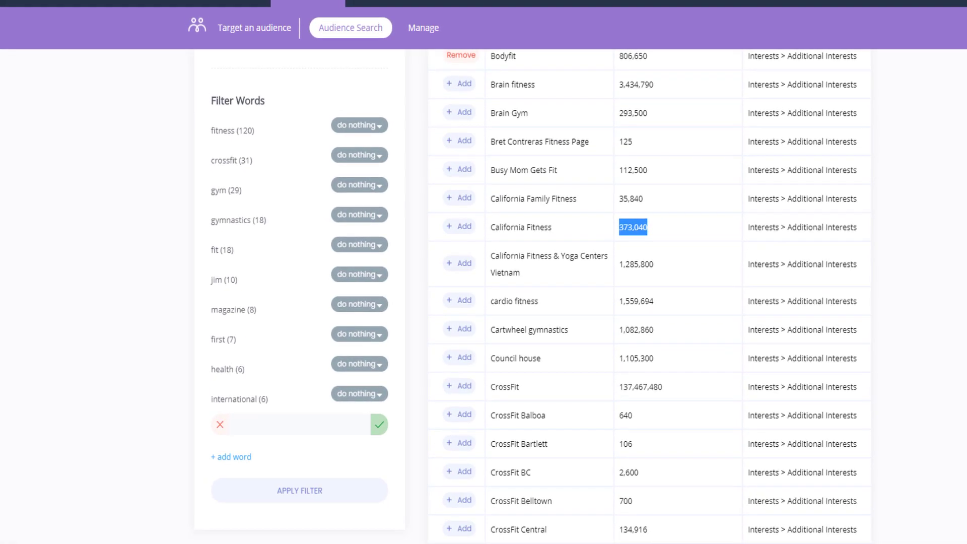
pyautogui.scroll(20, 873, 278)
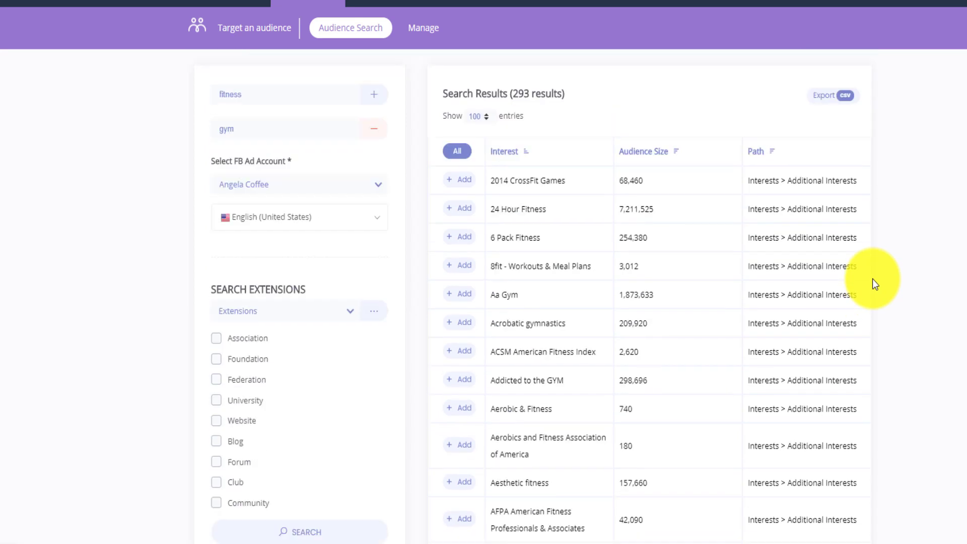
pyautogui.moveTo(511, 94); pyautogui.dragTo(578, 98)
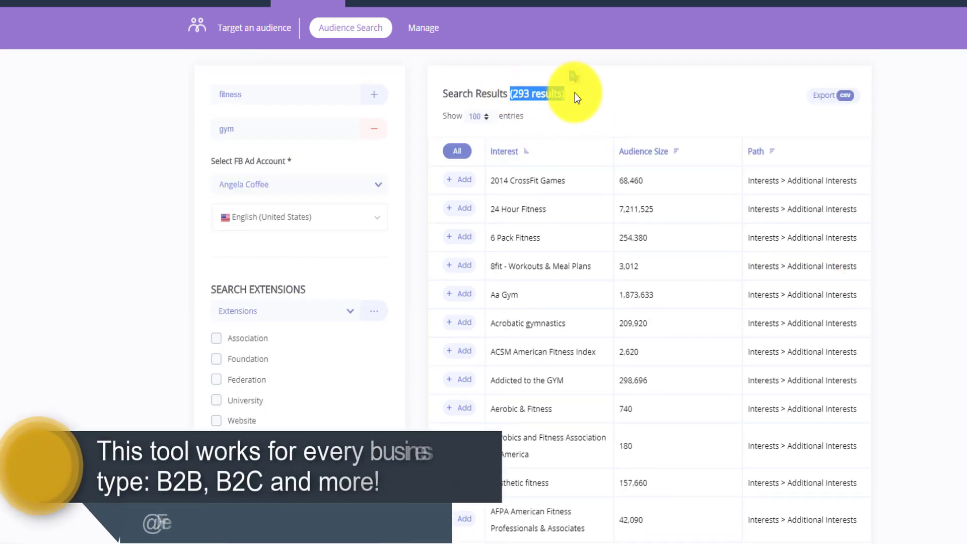